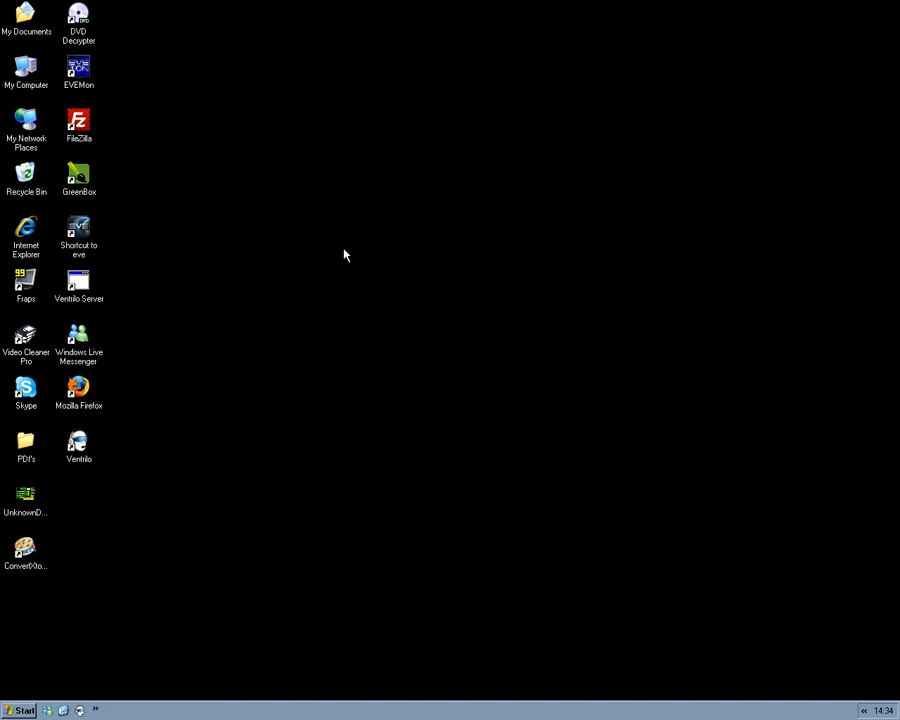
{"action": "left_click", "coordinate": [78, 390]}
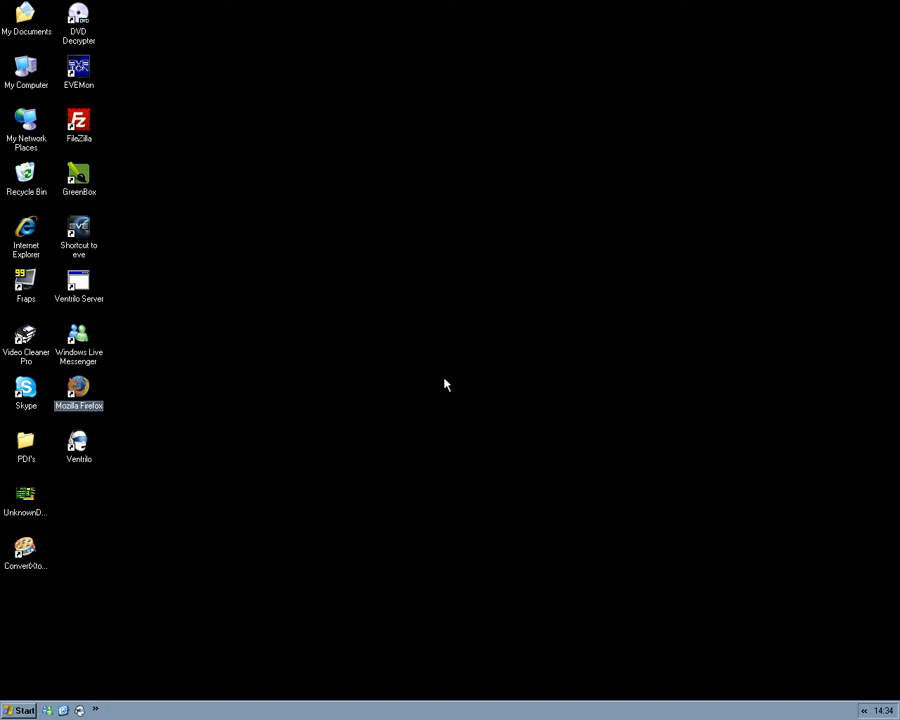
{"action": "key", "text": "Return"}
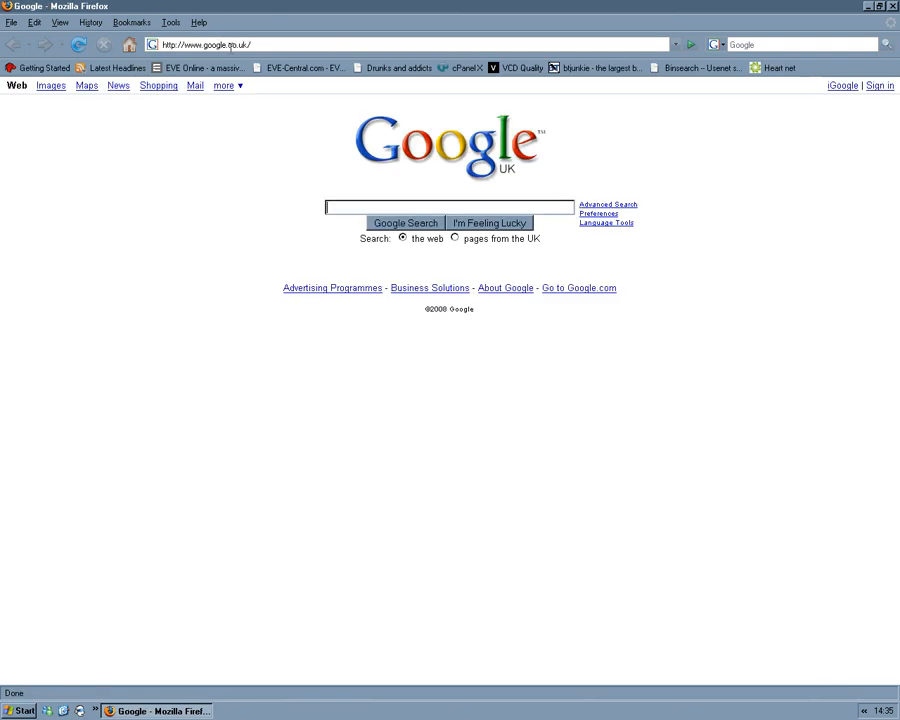
{"action": "left_click", "coordinate": [231, 46]}
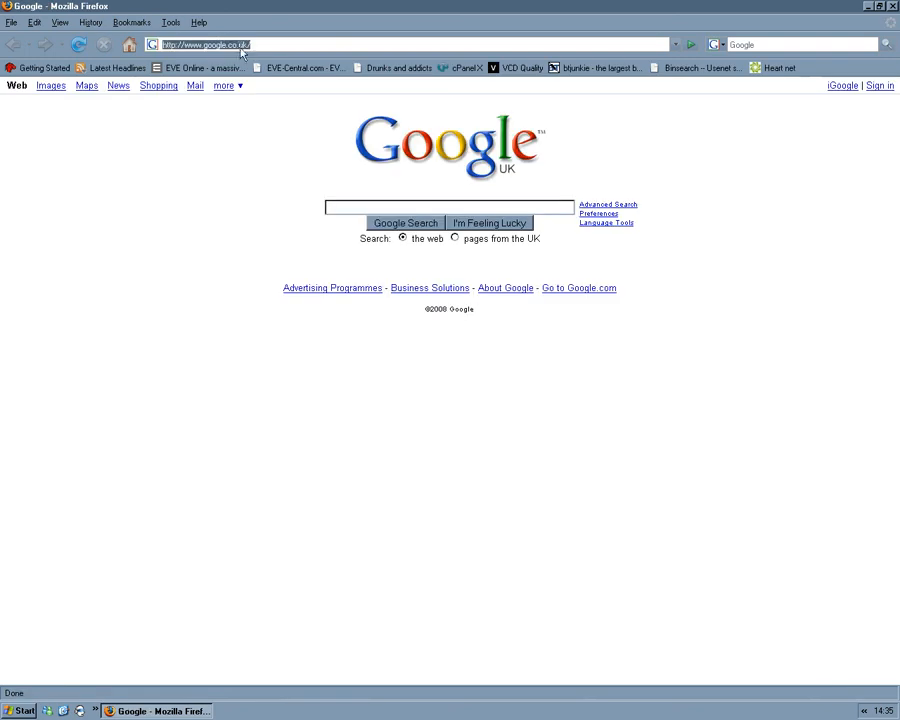
{"action": "type", "text": "daac"}
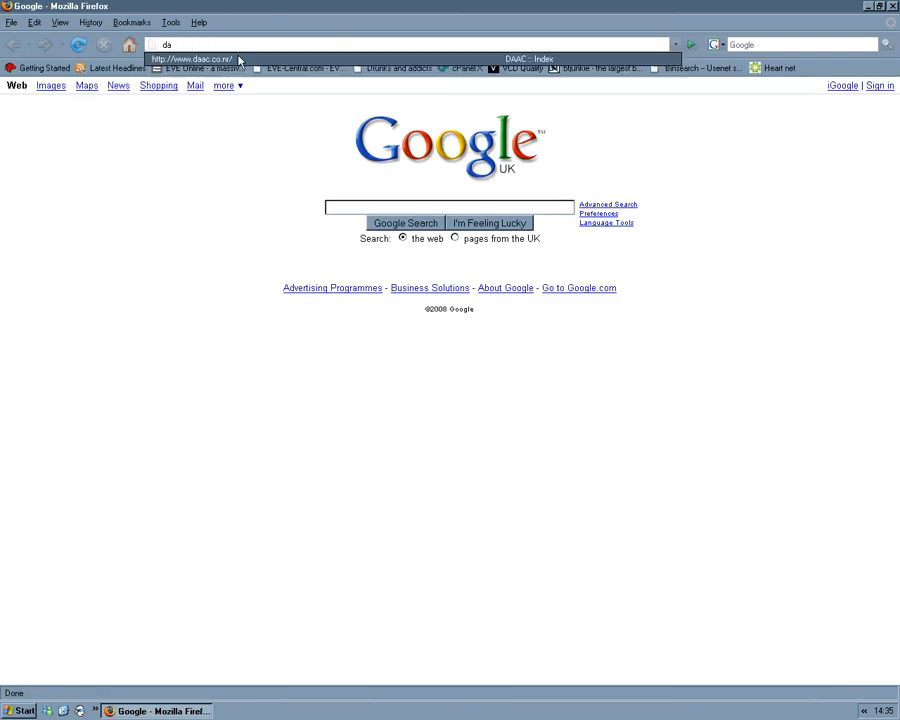
{"action": "left_click", "coordinate": [242, 59]}
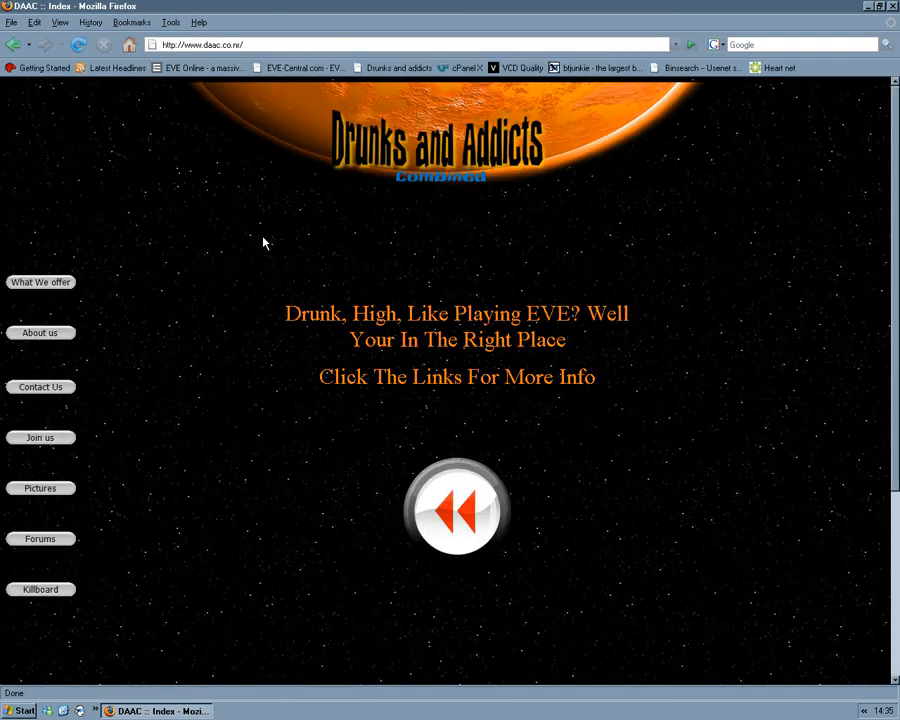
Step: Open the site's forums and log in with the account credentials already filled in
{"action": "scroll", "coordinate": [342, 240], "scroll_direction": "down", "scroll_amount": 2}
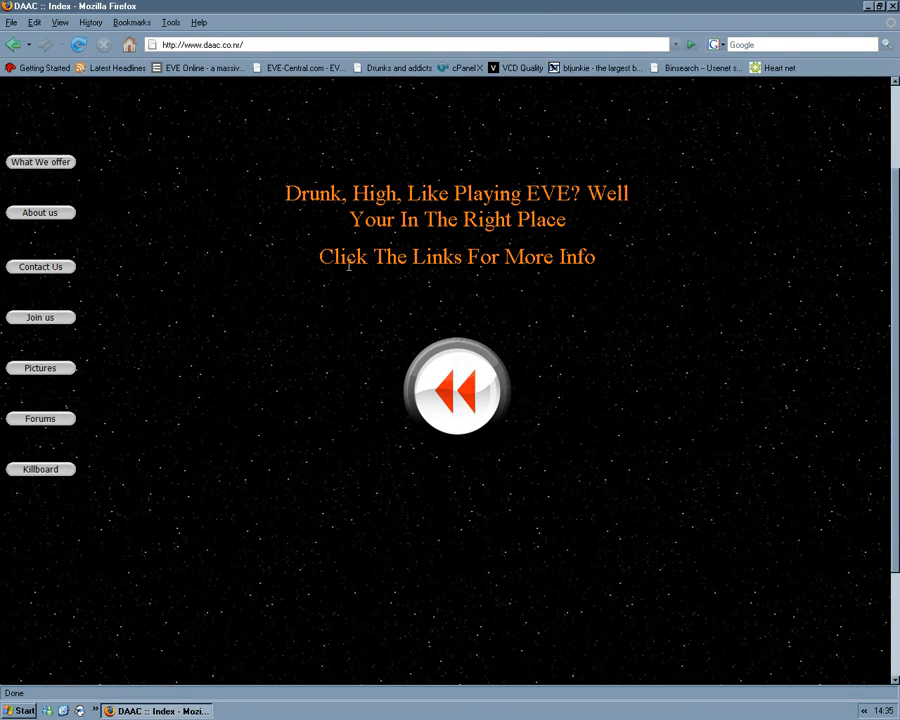
{"action": "left_click", "coordinate": [47, 422]}
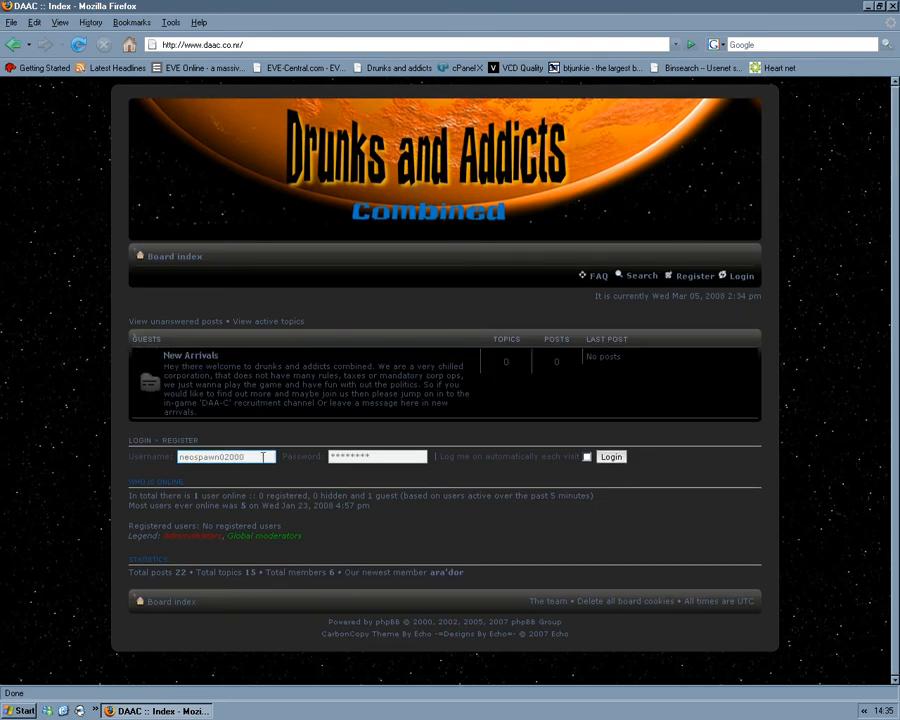
{"action": "left_click", "coordinate": [620, 459]}
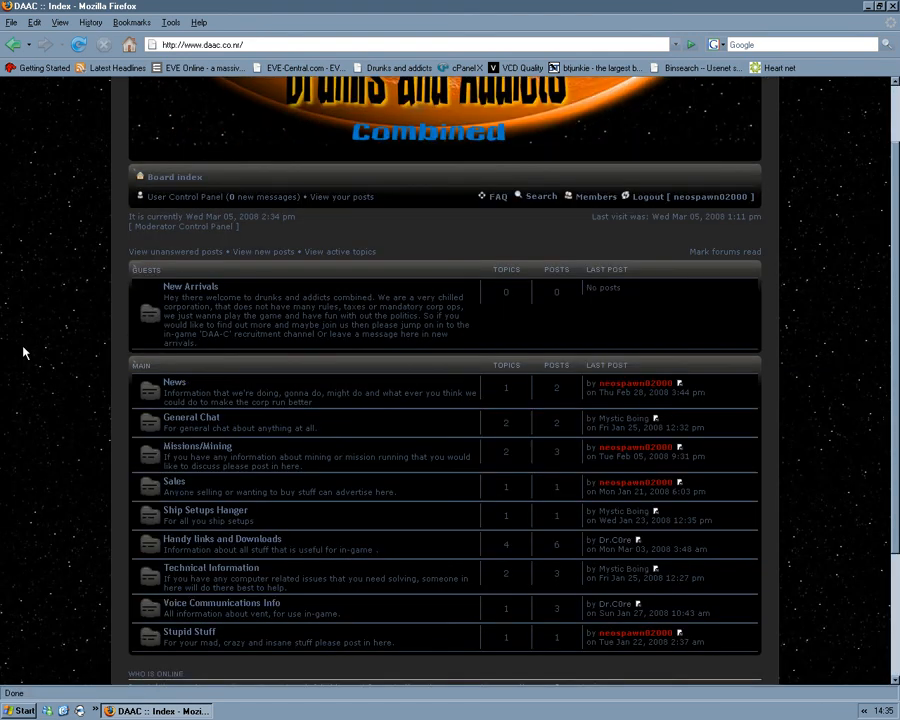
Step: Open the DAAC Vent Server Details topic in the Voice Communications Info forum and show its connection settings
{"action": "scroll", "coordinate": [24, 351], "scroll_direction": "down", "scroll_amount": 3}
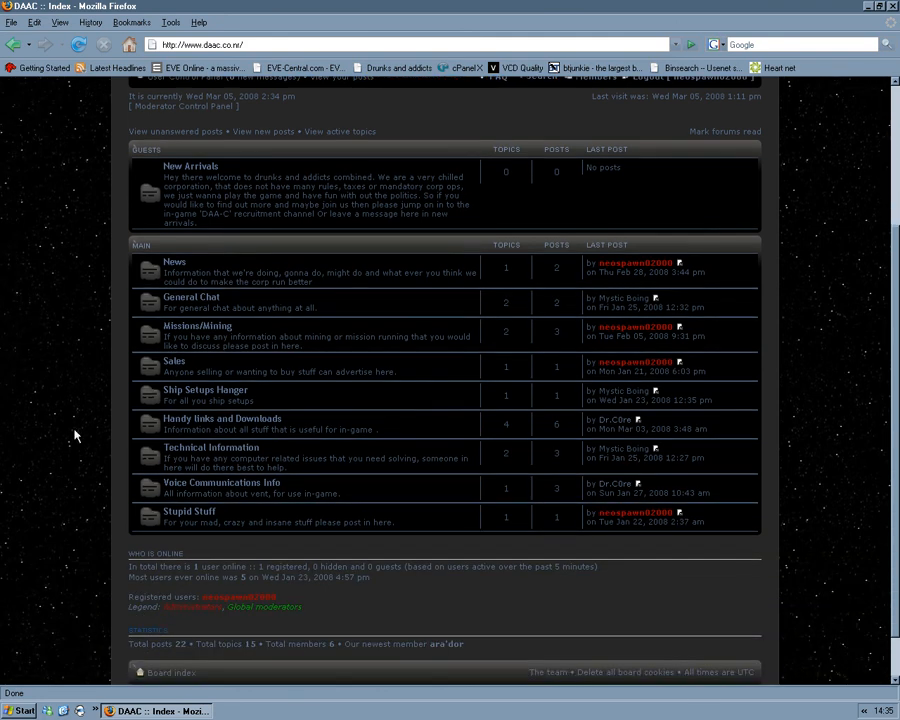
{"action": "left_click", "coordinate": [262, 487]}
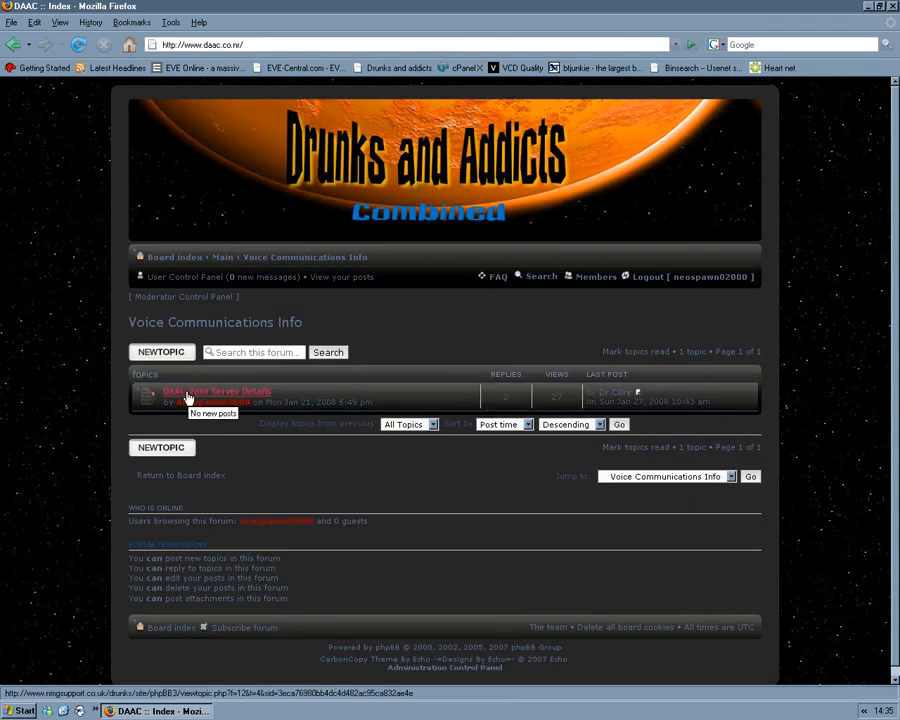
{"action": "left_click", "coordinate": [186, 394]}
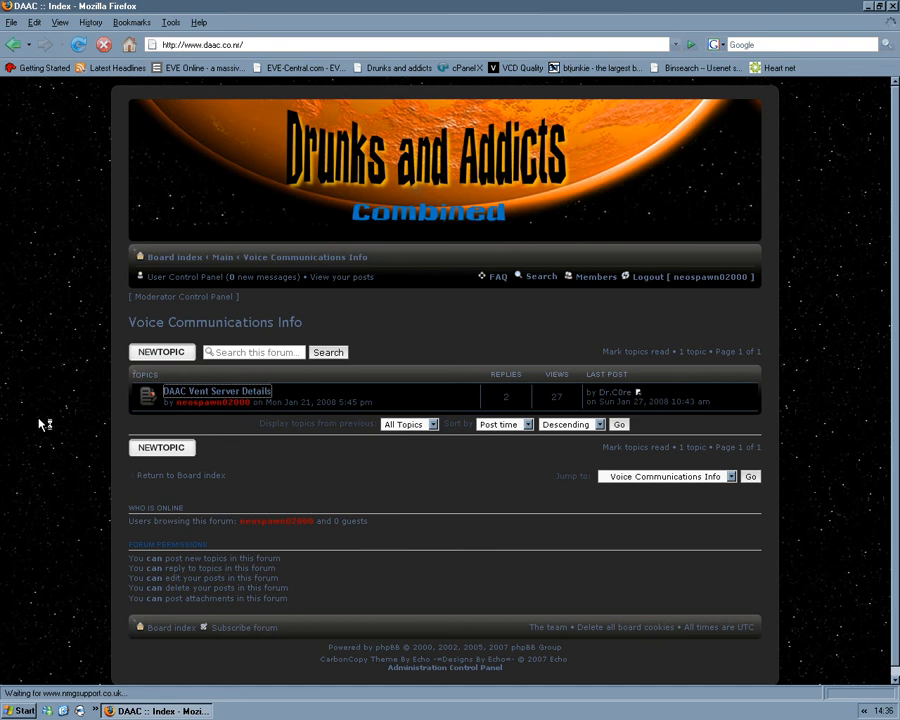
{"action": "scroll", "coordinate": [38, 420], "scroll_direction": "down", "scroll_amount": 5}
{"action": "scroll", "coordinate": [592, 409], "scroll_direction": "down", "scroll_amount": 1}
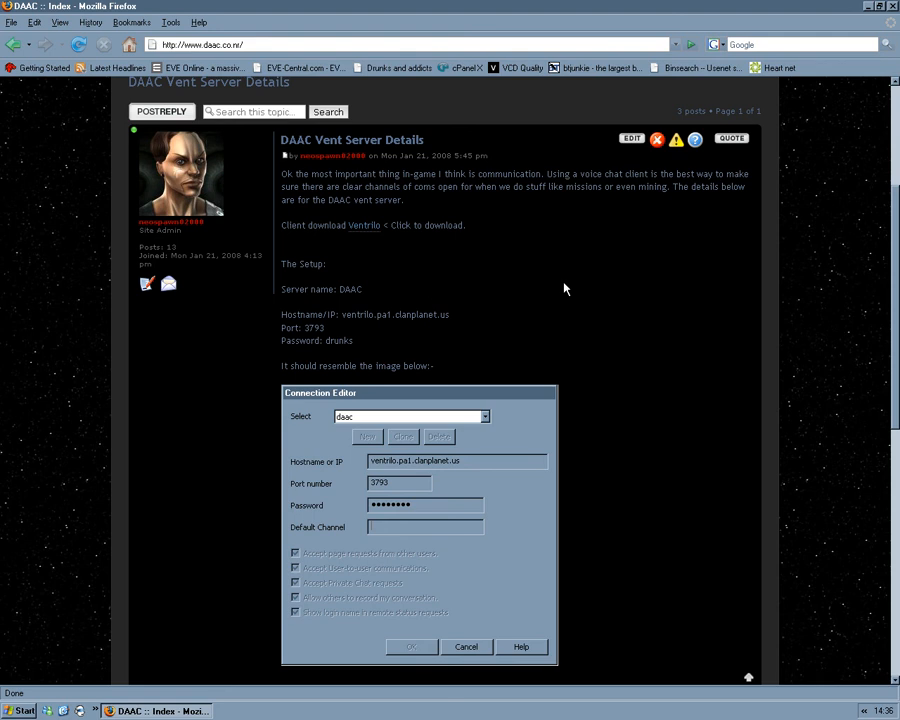
{"action": "scroll", "coordinate": [566, 284], "scroll_direction": "down", "scroll_amount": 1}
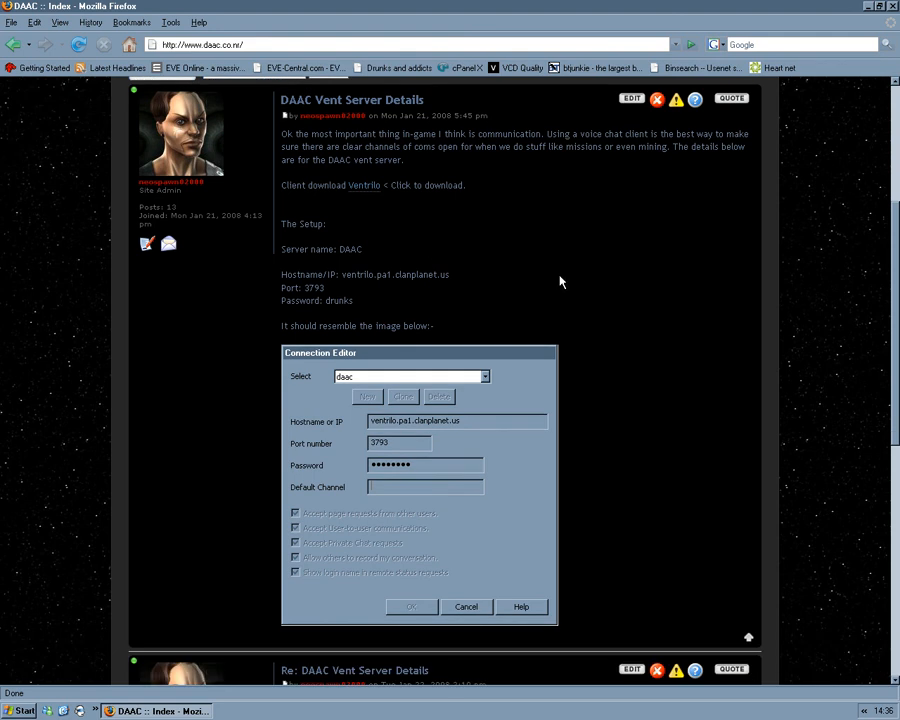
Step: Minimize the browser, start Ventrilo from the desktop and move its window closer to the desktop icons
{"action": "left_click", "coordinate": [869, 7]}
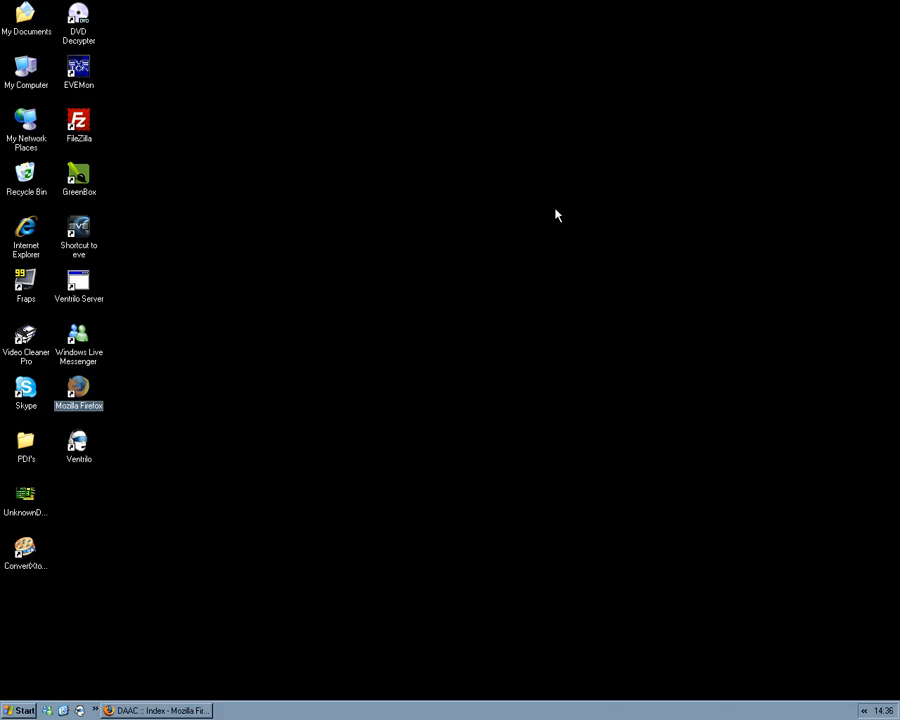
{"action": "double_click", "coordinate": [84, 449]}
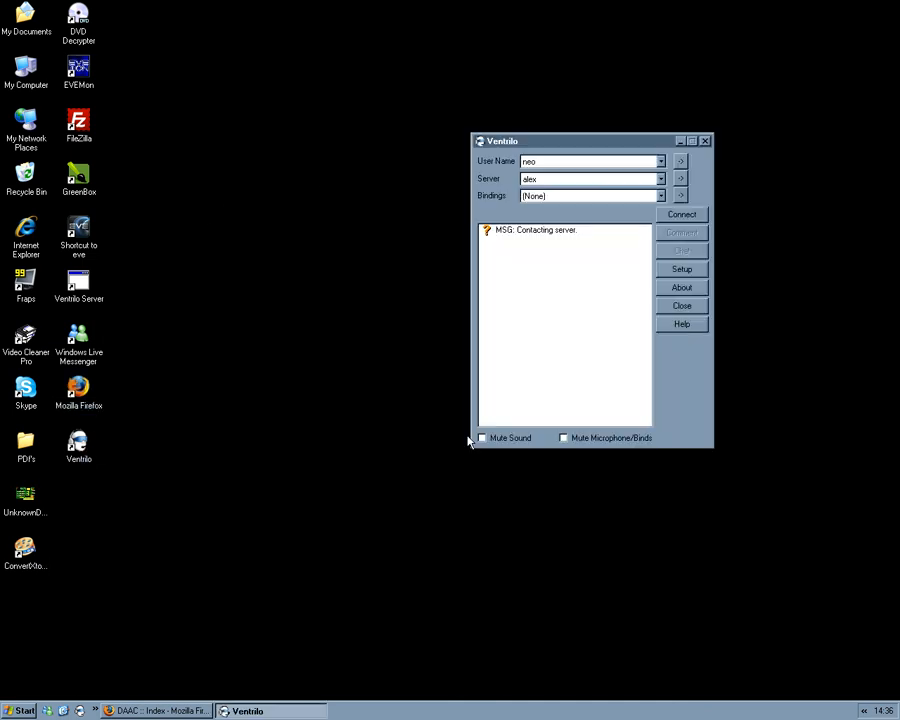
{"action": "left_click_drag", "start_coordinate": [622, 145], "coordinate": [340, 151]}
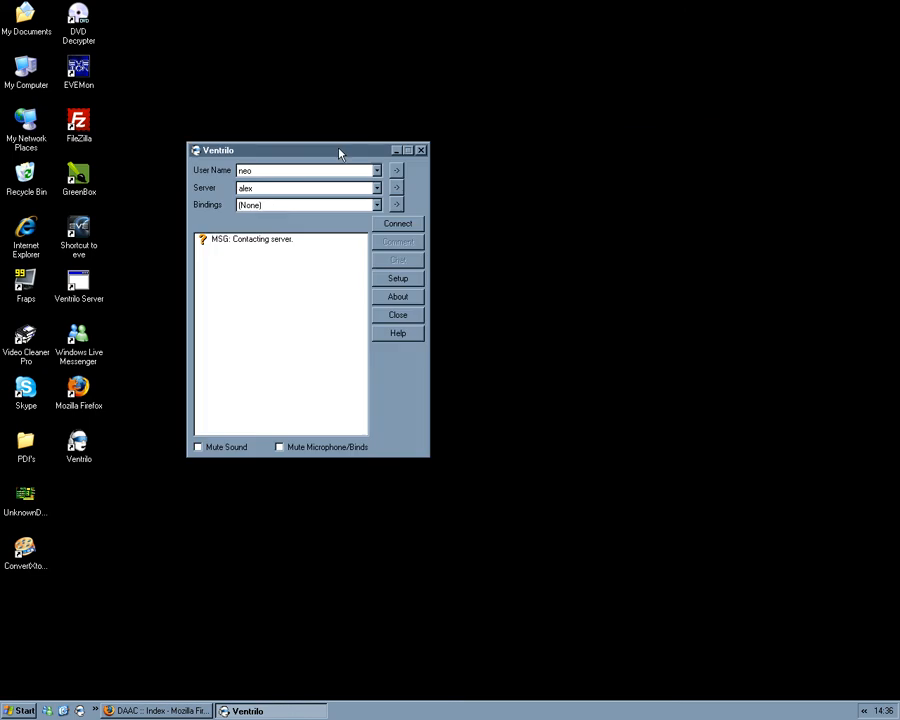
Step: Delete the saved user profile in Ventrilo's user setup
{"action": "left_click", "coordinate": [396, 170]}
{"action": "left_click", "coordinate": [363, 256]}
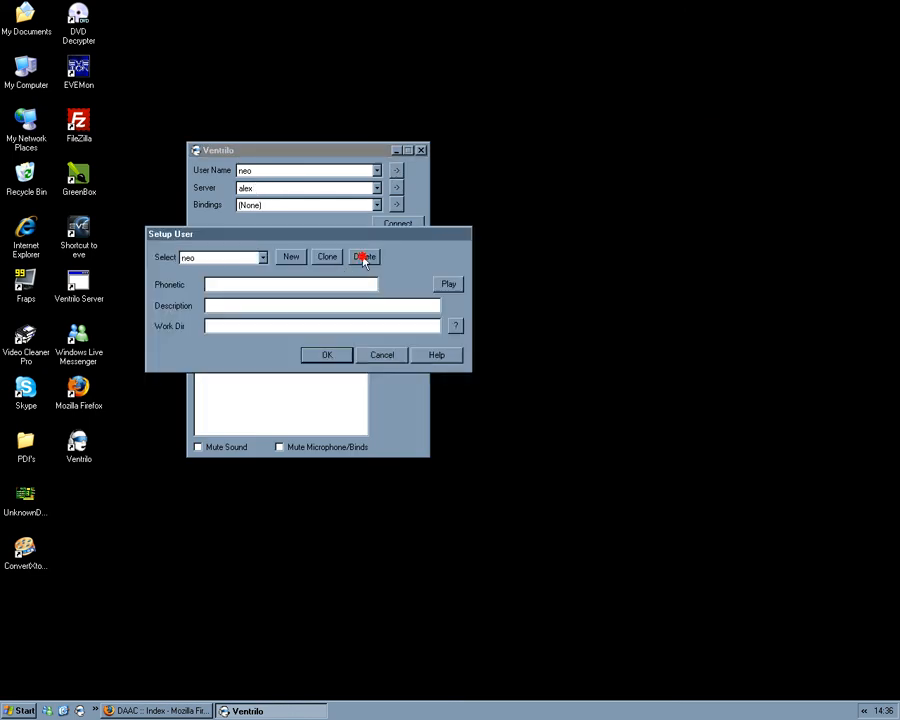
{"action": "left_click", "coordinate": [335, 358]}
Step: Delete the saved server connection and check the user name list for remaining entries
{"action": "left_click", "coordinate": [397, 225]}
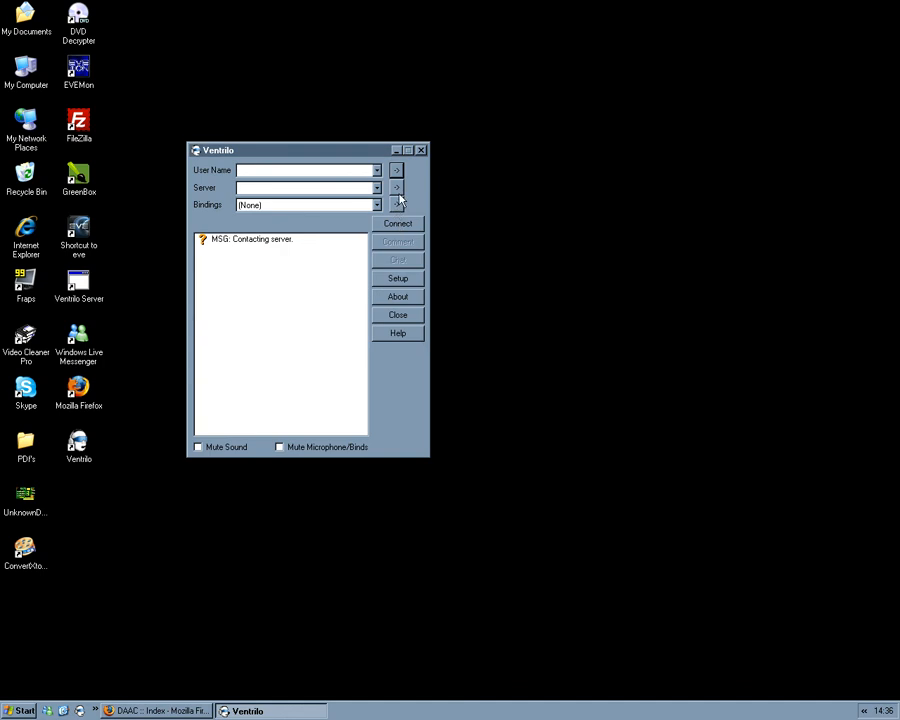
{"action": "left_click", "coordinate": [396, 188]}
{"action": "left_click", "coordinate": [325, 322]}
{"action": "left_click", "coordinate": [375, 170]}
{"action": "left_click", "coordinate": [375, 170]}
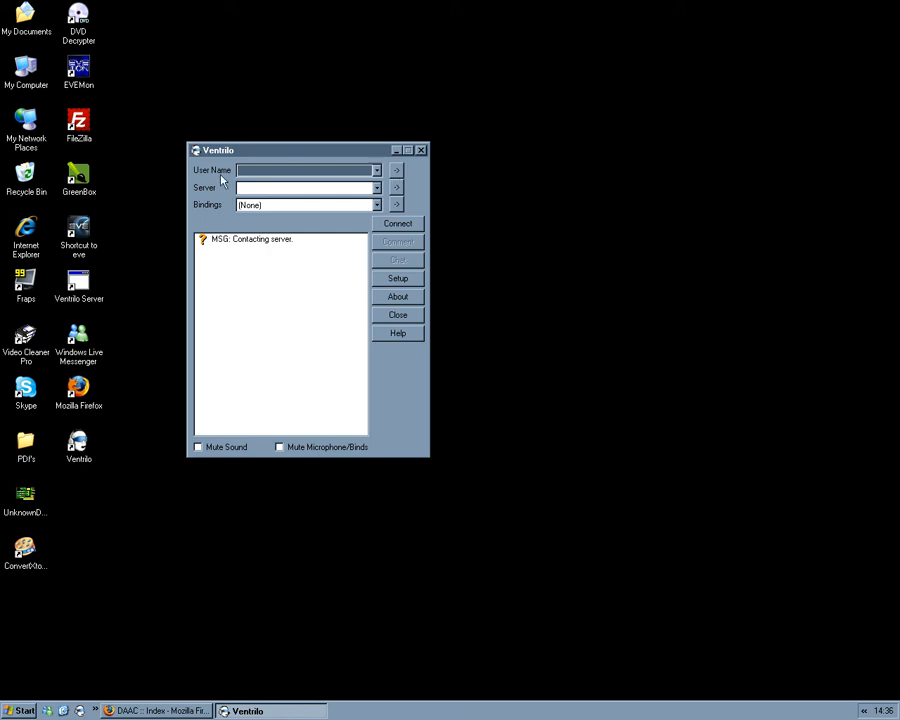
Step: Create a new Ventrilo user named test1 and confirm the user setup
{"action": "left_click", "coordinate": [396, 171]}
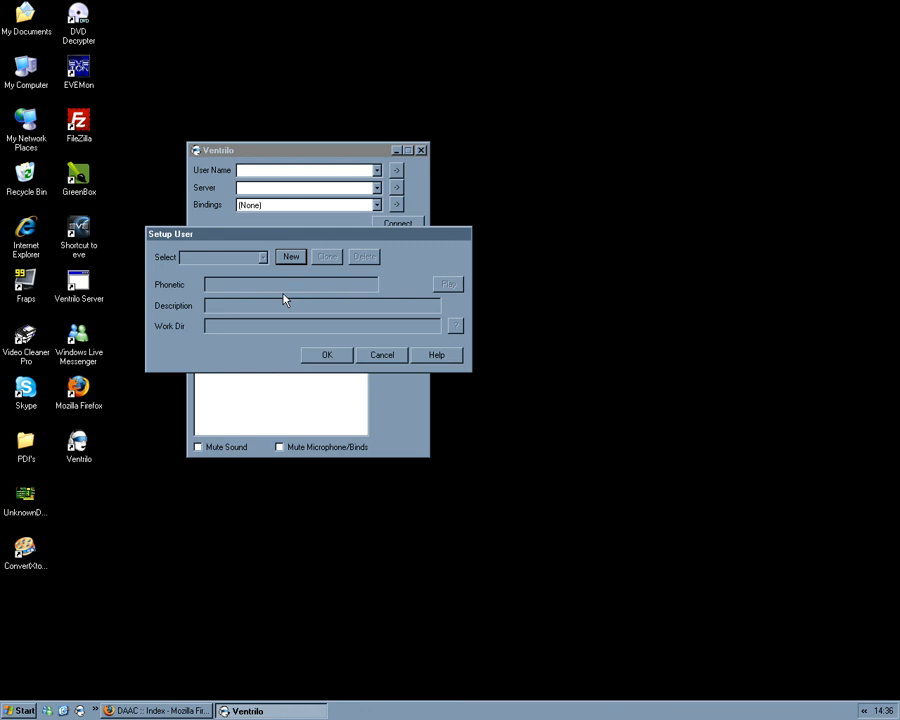
{"action": "left_click", "coordinate": [285, 257]}
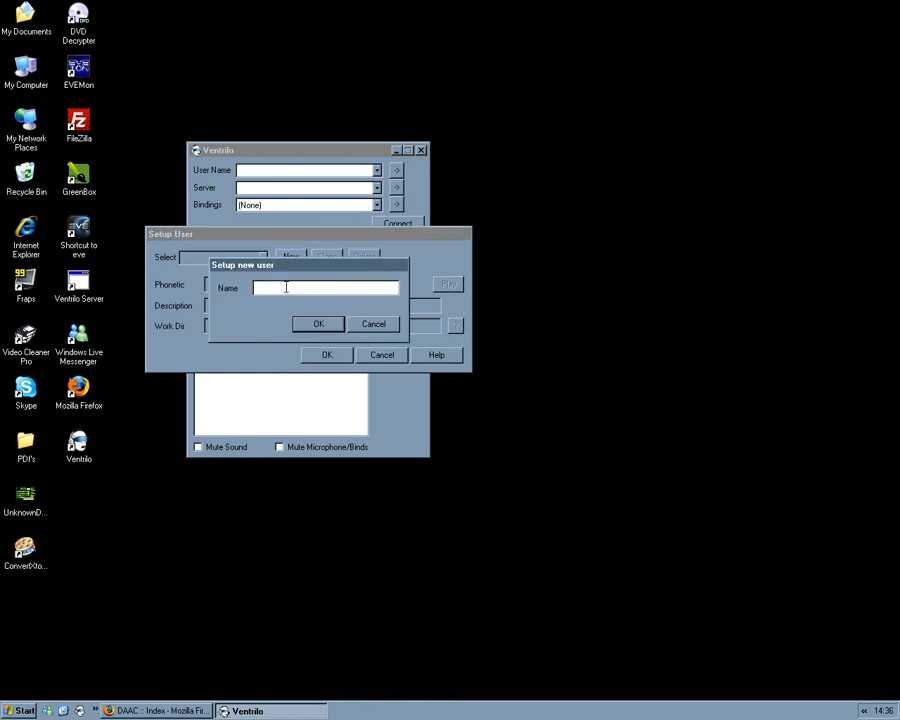
{"action": "type", "text": "test1"}
{"action": "left_click", "coordinate": [308, 330]}
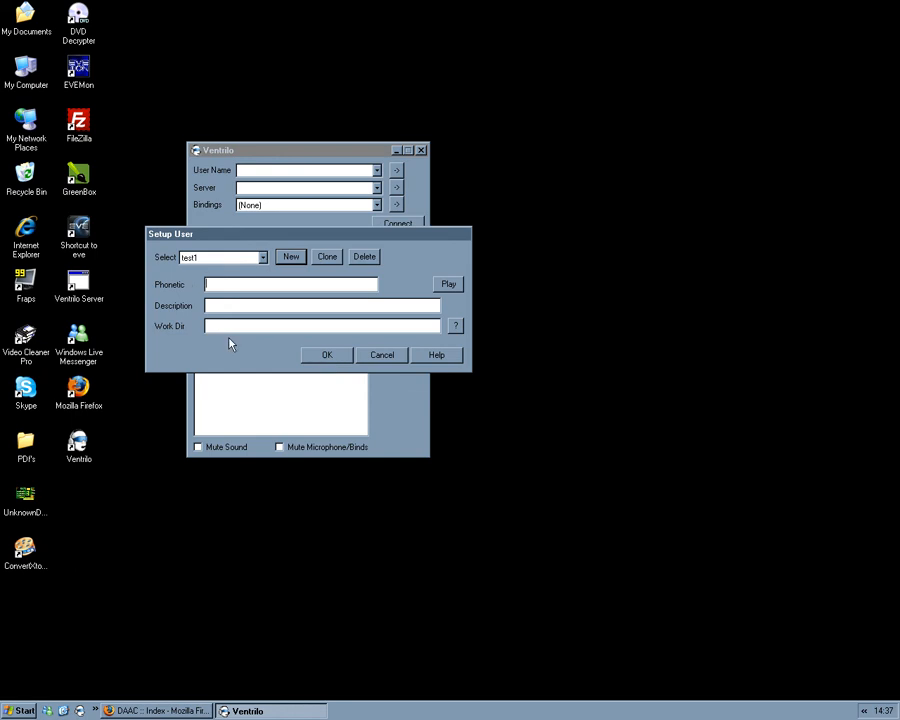
{"action": "left_click", "coordinate": [327, 356]}
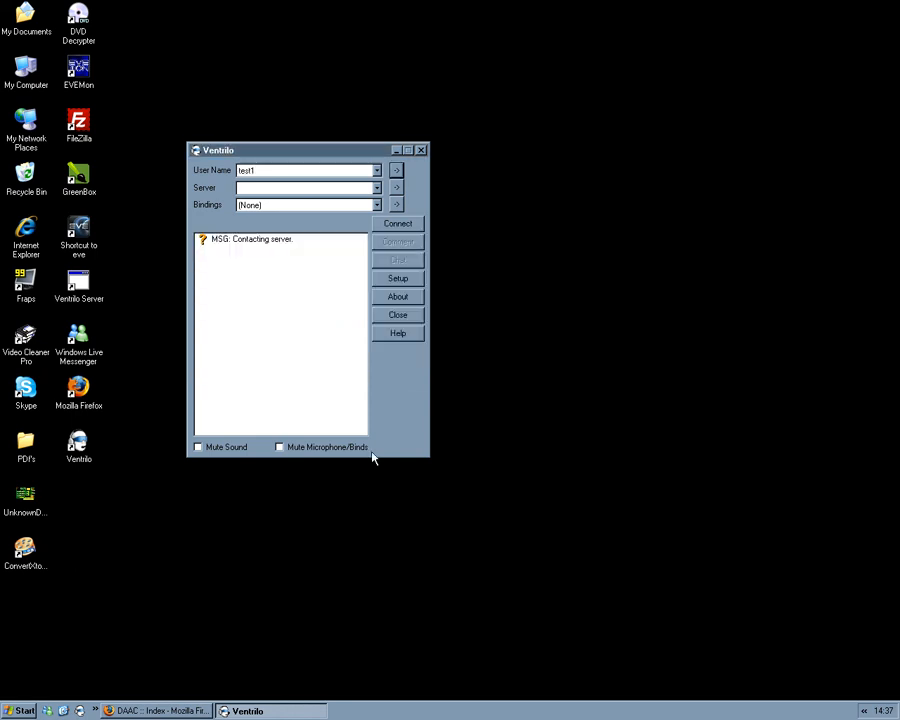
Step: Create a new server entry named DAAC in the Connection Editor
{"action": "left_click", "coordinate": [396, 188]}
{"action": "left_click_drag", "start_coordinate": [367, 170], "coordinate": [368, 255]}
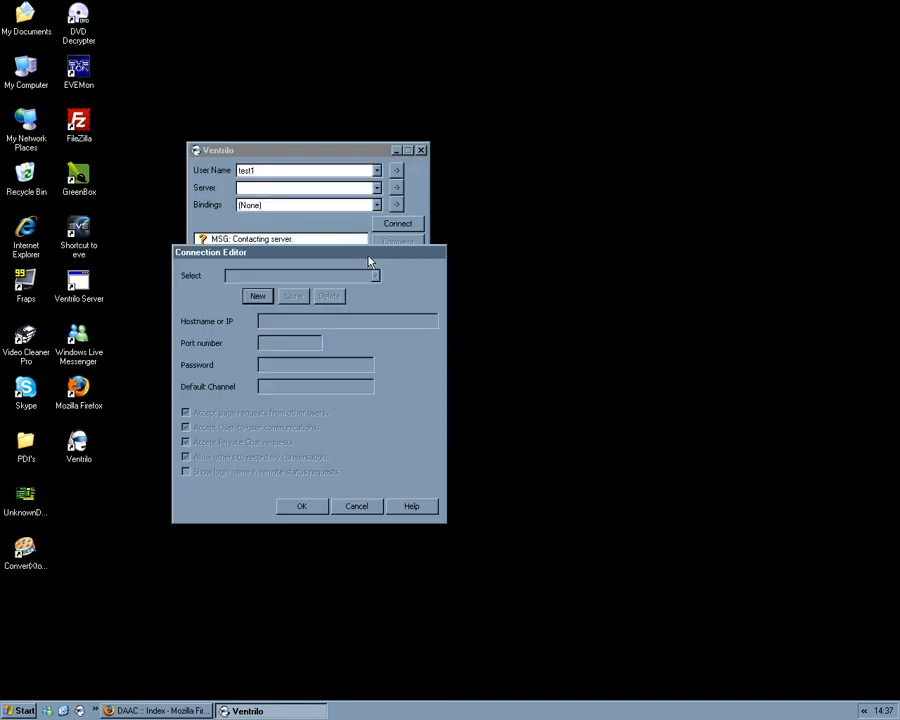
{"action": "left_click", "coordinate": [396, 187]}
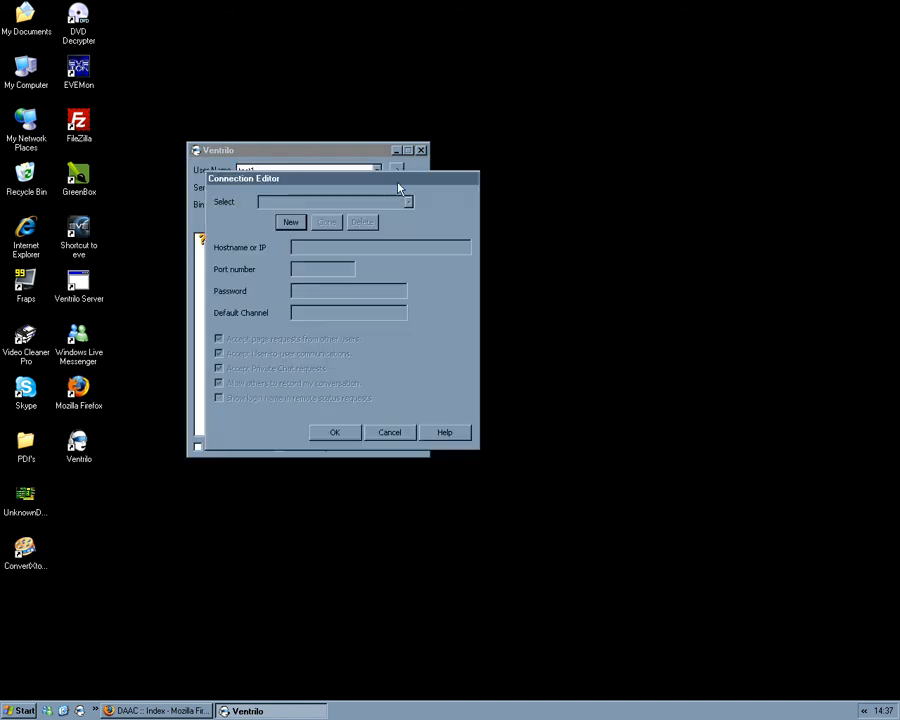
{"action": "left_click", "coordinate": [288, 223]}
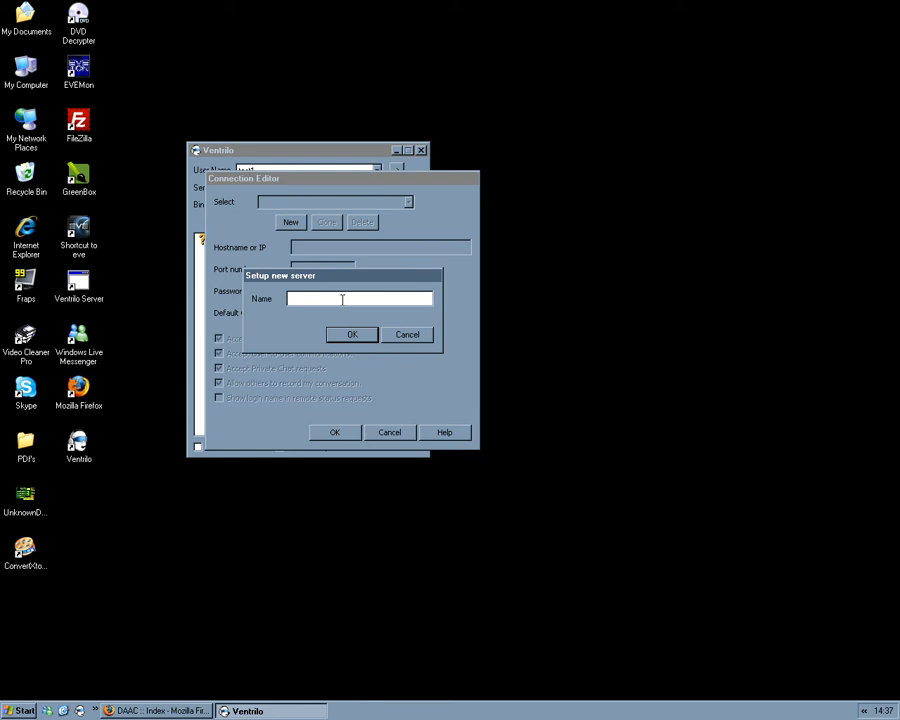
{"action": "type", "text": "DAAC"}
{"action": "left_click", "coordinate": [361, 336]}
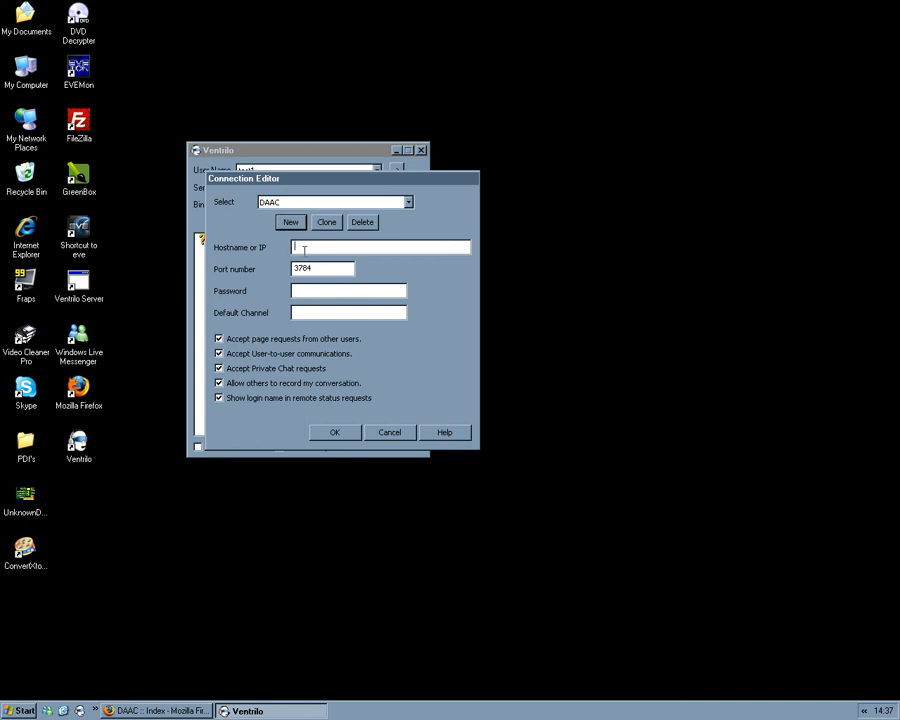
Step: Copy the hostname ventrilo.pa1.clanplanet.us from the forum post in Firefox and paste it as the DAAC server's hostname in Ventrilo
{"action": "left_click", "coordinate": [160, 711]}
{"action": "scroll", "coordinate": [555, 445], "scroll_direction": "up", "scroll_amount": 1}
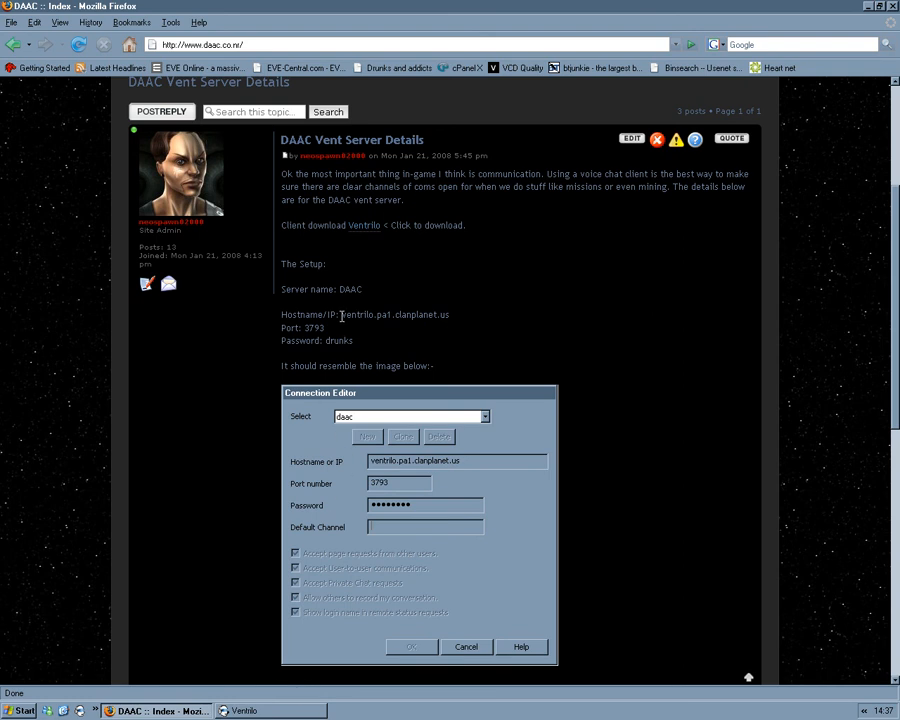
{"action": "left_click_drag", "start_coordinate": [342, 314], "coordinate": [449, 314]}
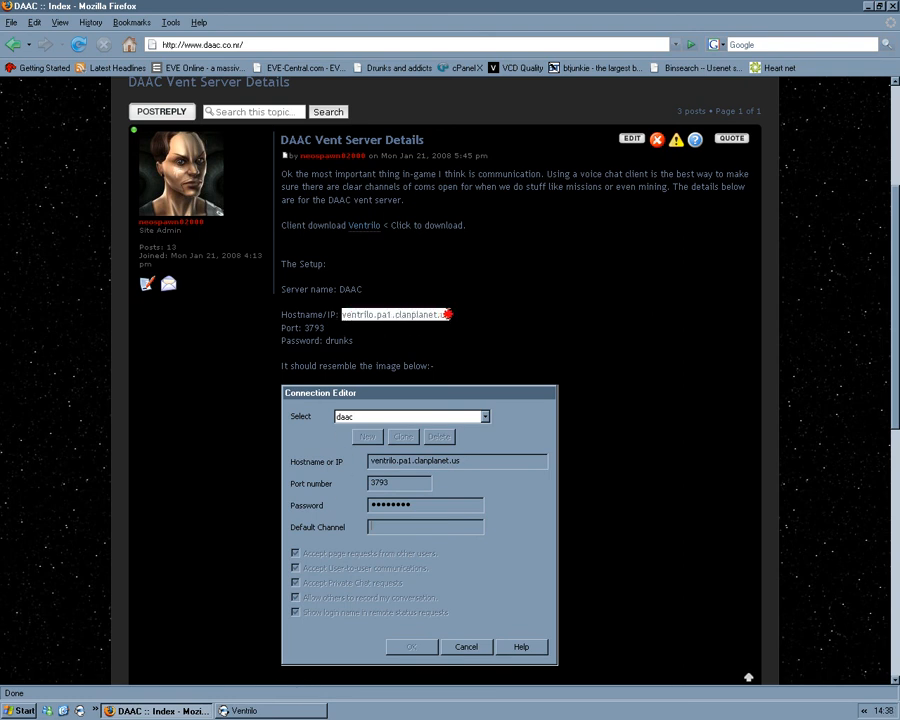
{"action": "right_click", "coordinate": [406, 314]}
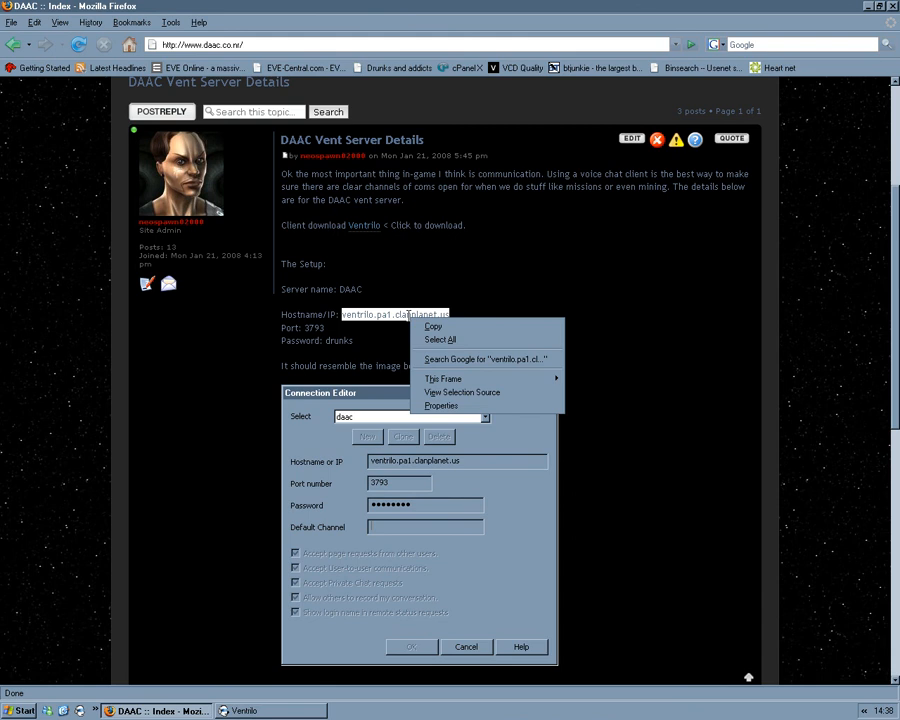
{"action": "left_click", "coordinate": [428, 324]}
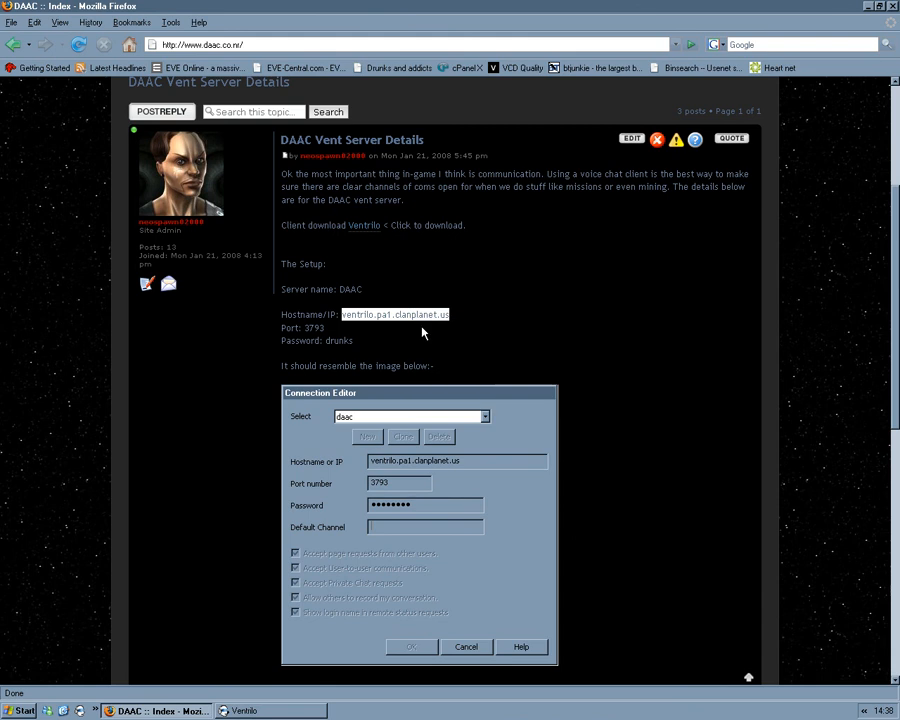
{"action": "left_click", "coordinate": [245, 711]}
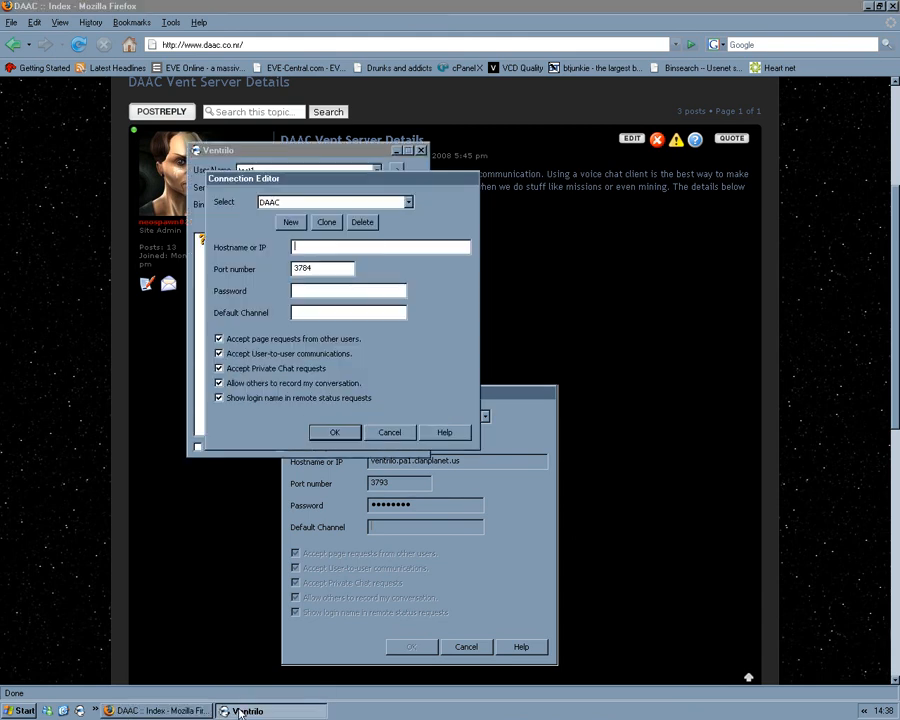
{"action": "right_click", "coordinate": [316, 251]}
{"action": "left_click", "coordinate": [334, 297]}
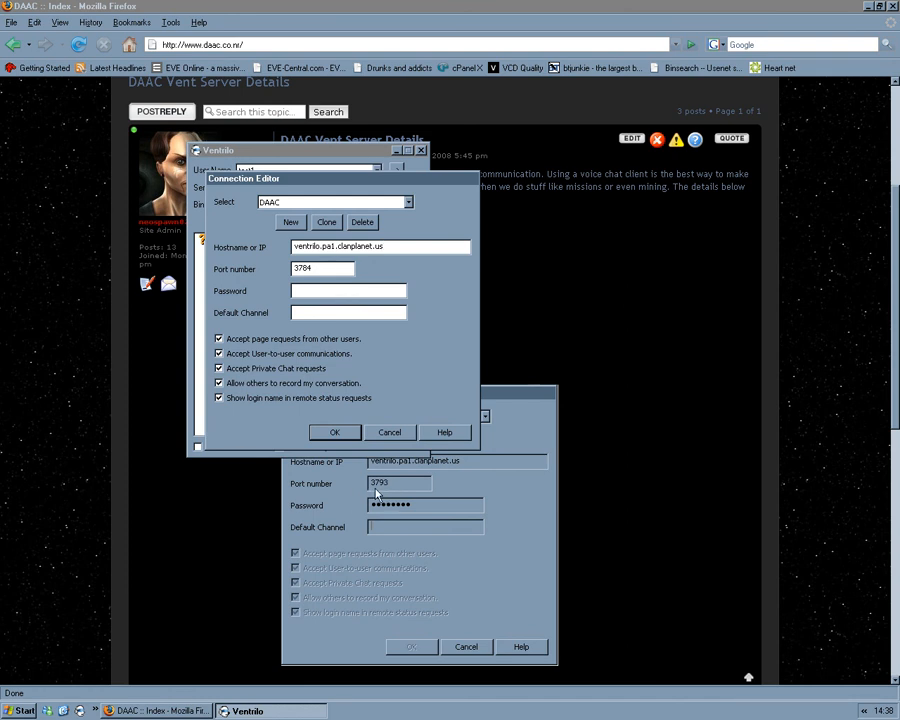
Step: Set the DAAC server's port number to 3793, enter the server password and confirm the connection settings
{"action": "left_click", "coordinate": [318, 267]}
{"action": "key", "text": "BackSpace"}
{"action": "key", "text": "BackSpace"}
{"action": "type", "text": "93"}
{"action": "left_click", "coordinate": [301, 292]}
{"action": "type", "text": "******"}
{"action": "left_click", "coordinate": [335, 432]}
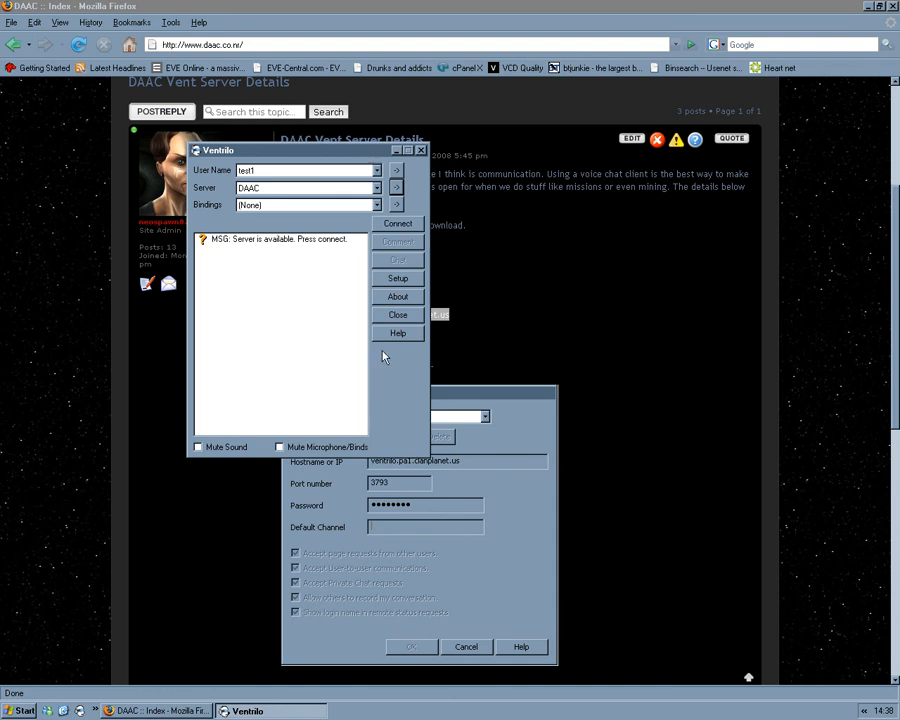
Step: Connect to the DAAC server as test1
{"action": "left_click", "coordinate": [400, 226]}
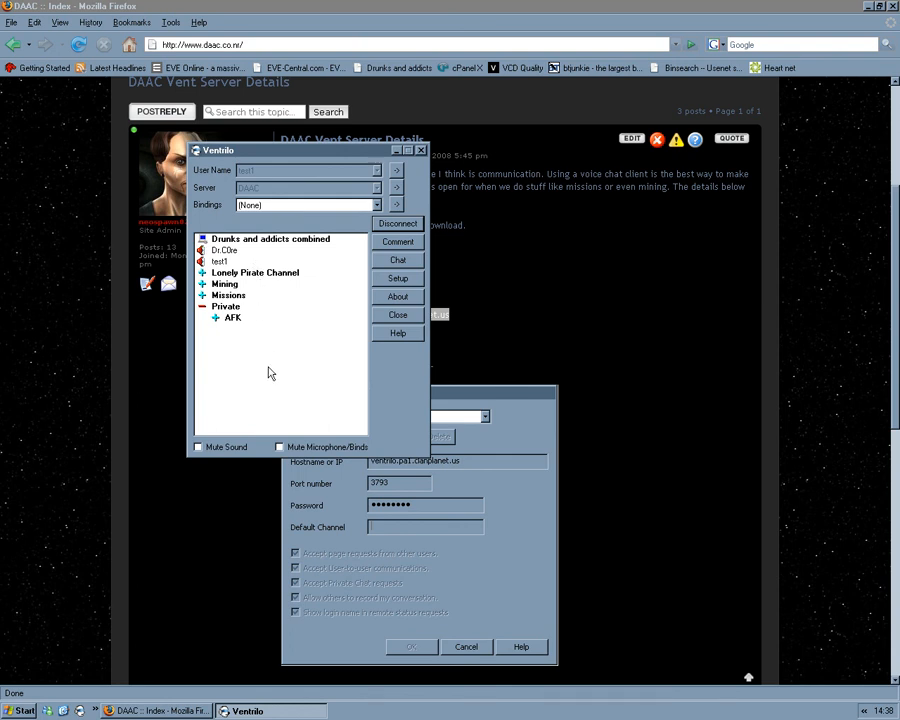
{"action": "left_click", "coordinate": [366, 377]}
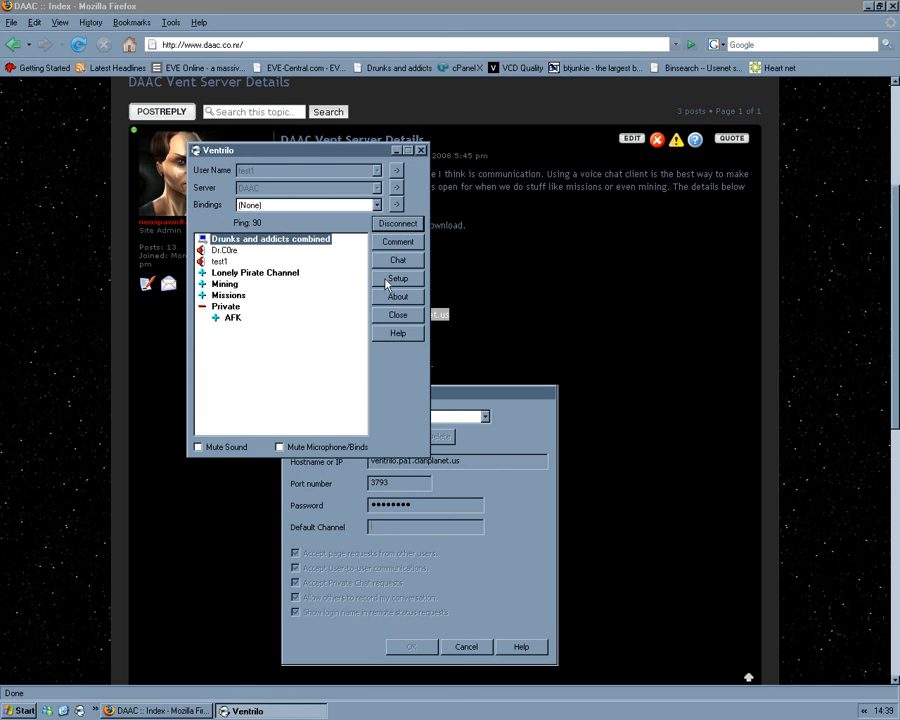
Step: In the voice setup, toggle Play Key Clicks and set the push-to-talk hotkey to the middle mouse button
{"action": "left_click", "coordinate": [391, 282]}
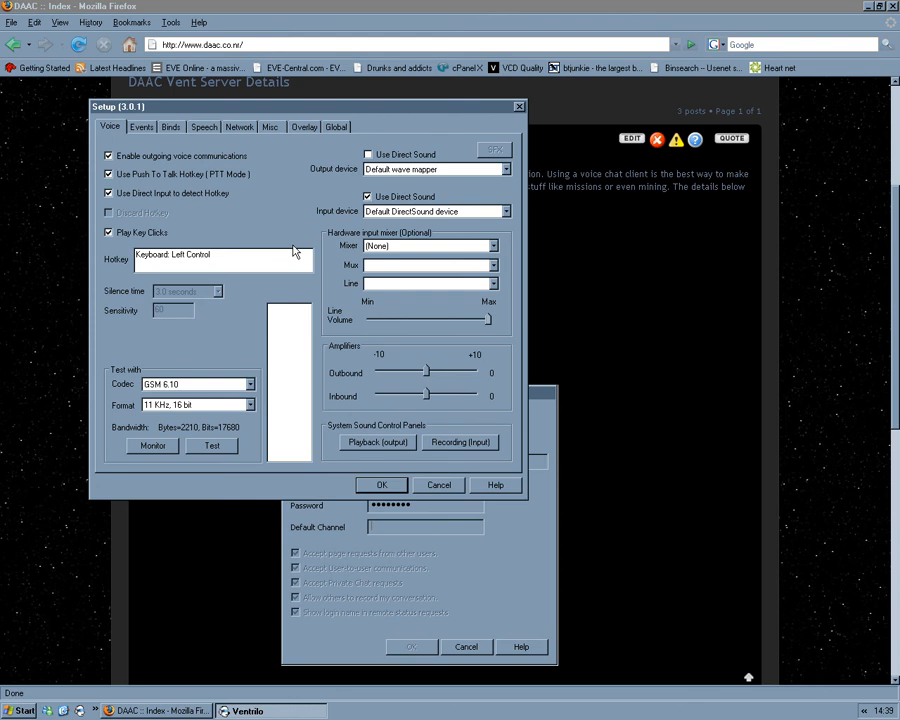
{"action": "left_click", "coordinate": [117, 235]}
{"action": "middle_click", "coordinate": [256, 260]}
{"action": "left_click", "coordinate": [381, 485]}
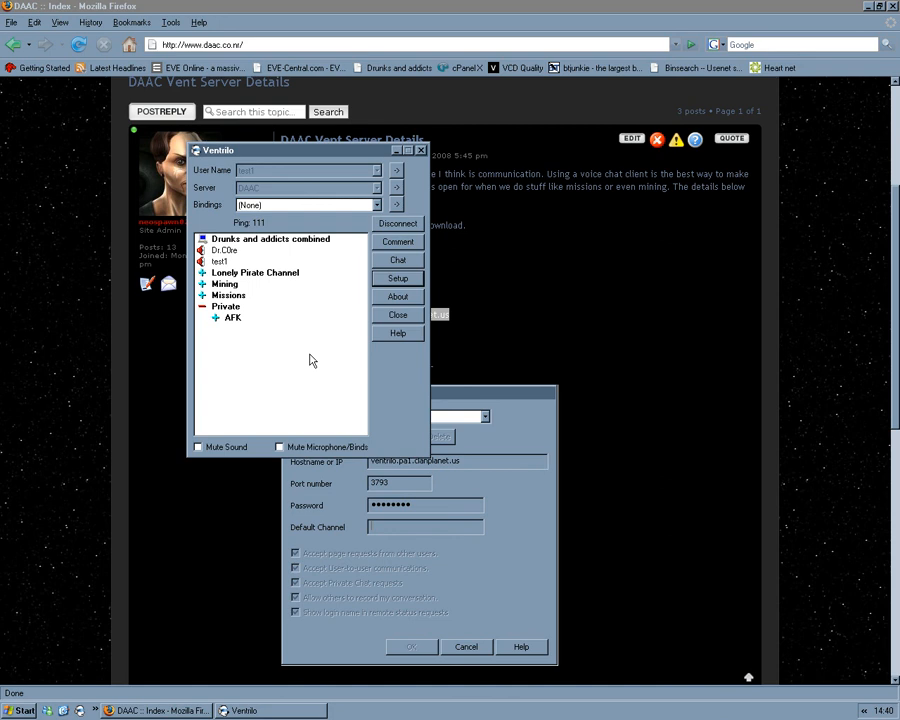
{"action": "left_click", "coordinate": [310, 372]}
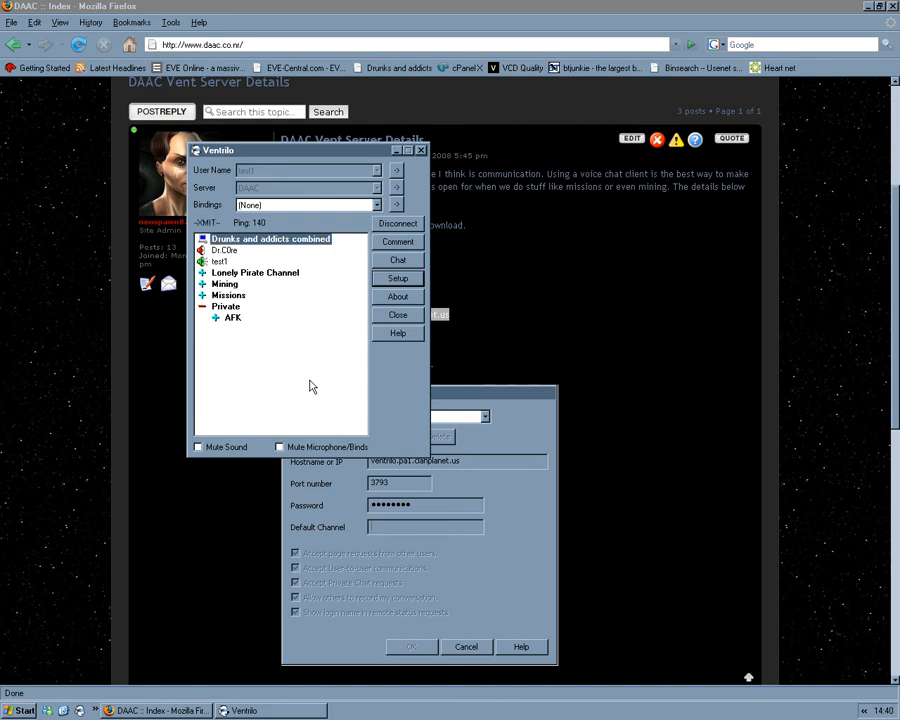